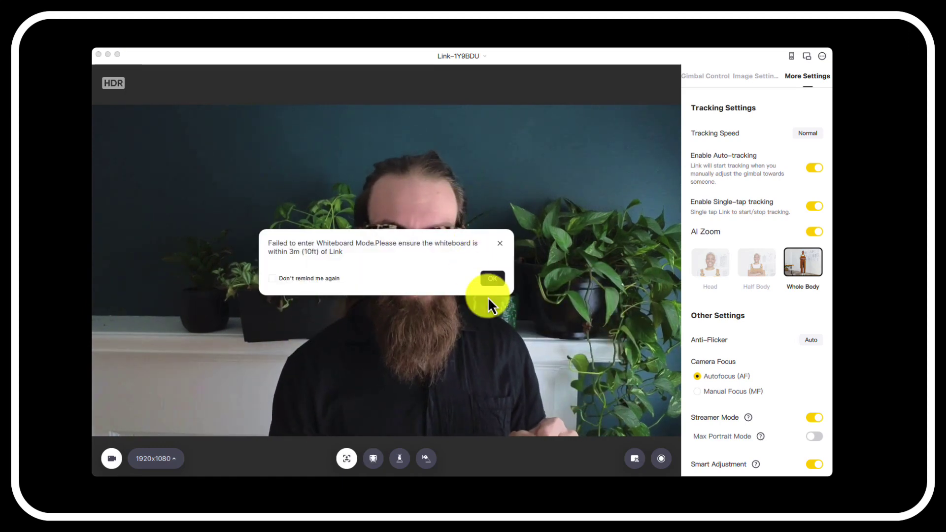
Step: Dismiss the 'Failed to enter Whiteboard Mode' warning with OK
left_click(492, 278)
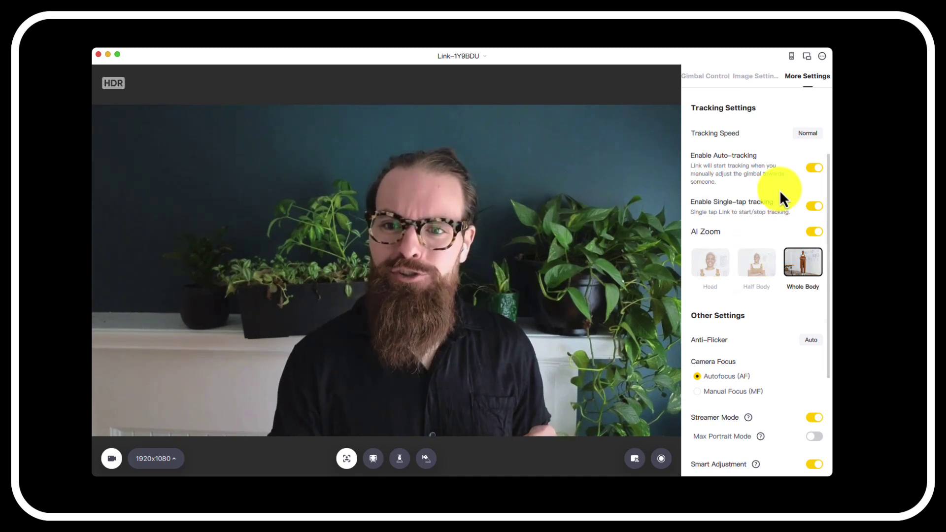
Step: Try tracking speeds Fast and then Normal, finishing on Slow
left_click(807, 133)
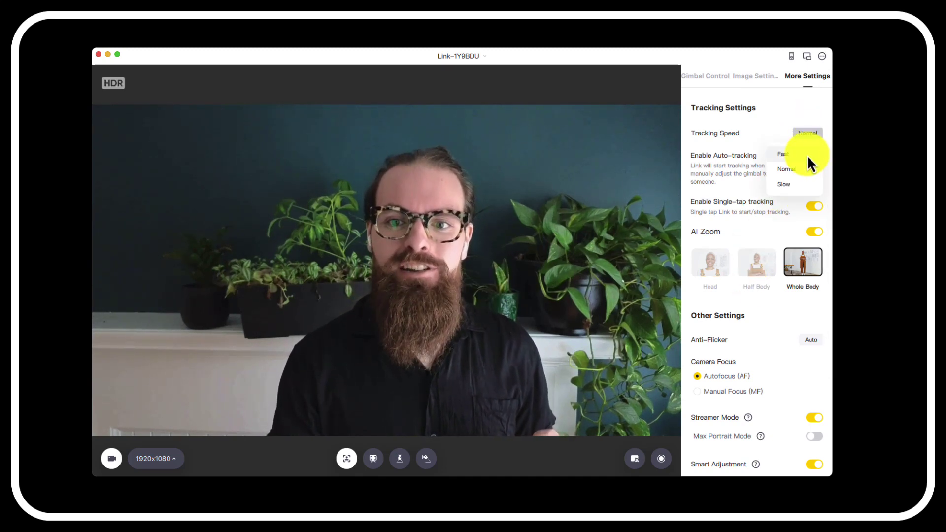
left_click(806, 155)
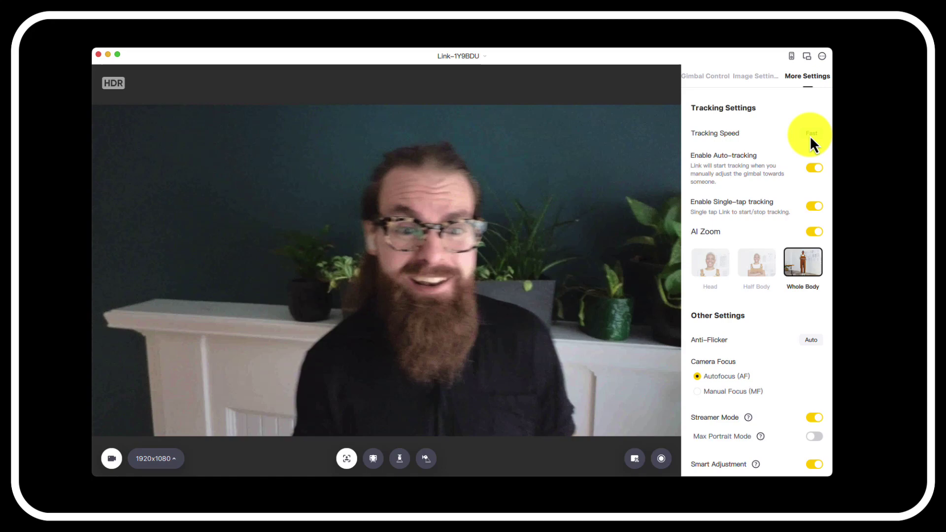
left_click(809, 136)
left_click(808, 170)
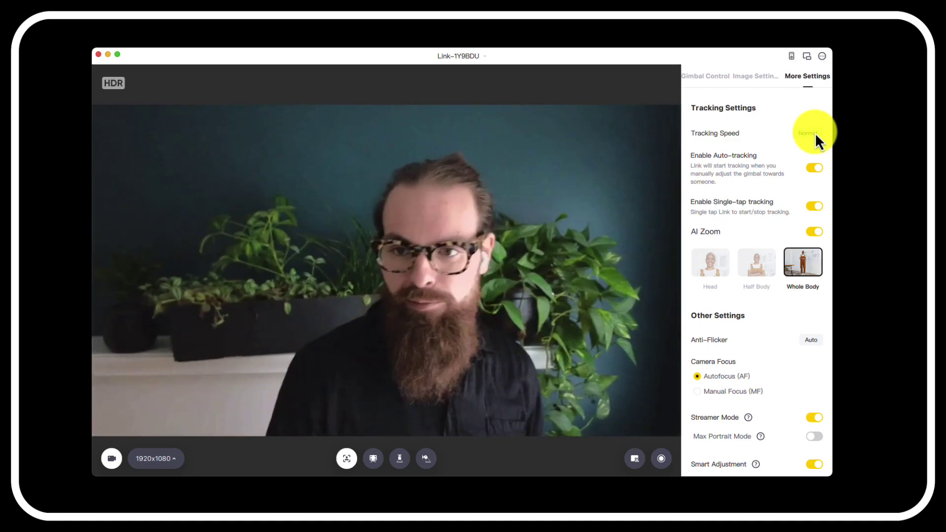
left_click(815, 135)
left_click(797, 183)
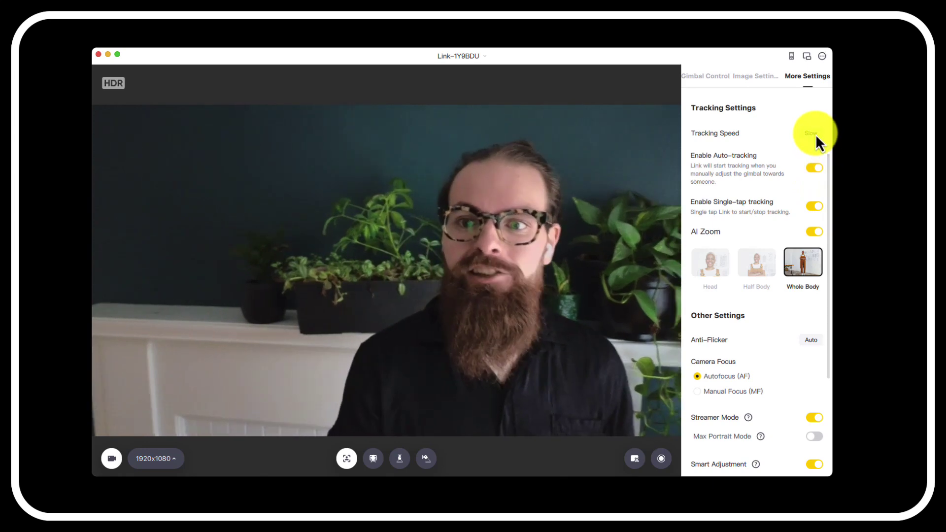
scroll(809, 148, "up", 3)
left_click(810, 186)
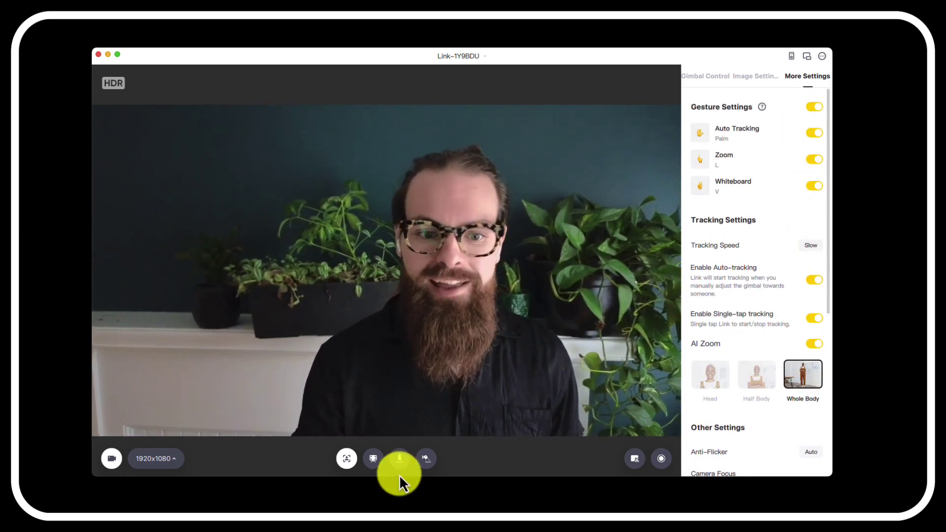
left_click(347, 459)
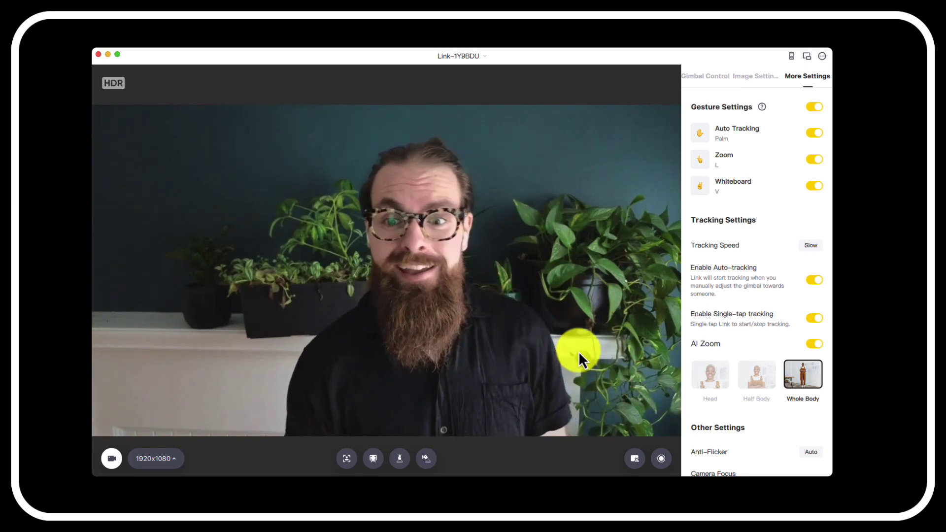
left_click(810, 244)
left_click(802, 276)
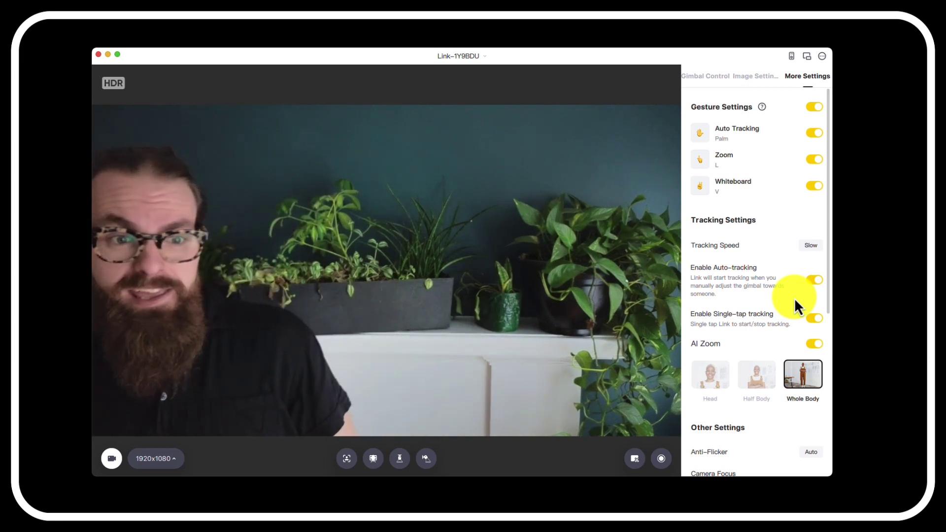
left_click(346, 458)
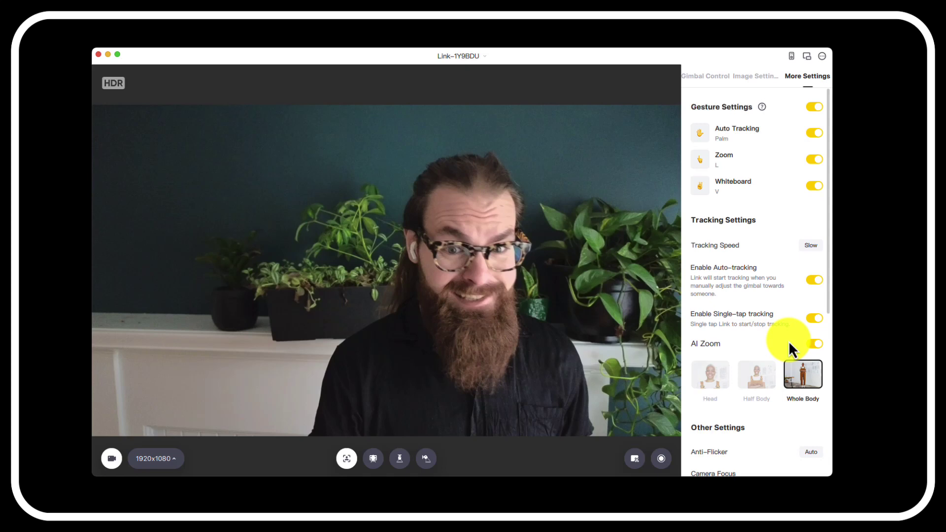
Step: Select the Half Body thumbnail under AI Zoom in More Settings
scroll(788, 341, "down", 6)
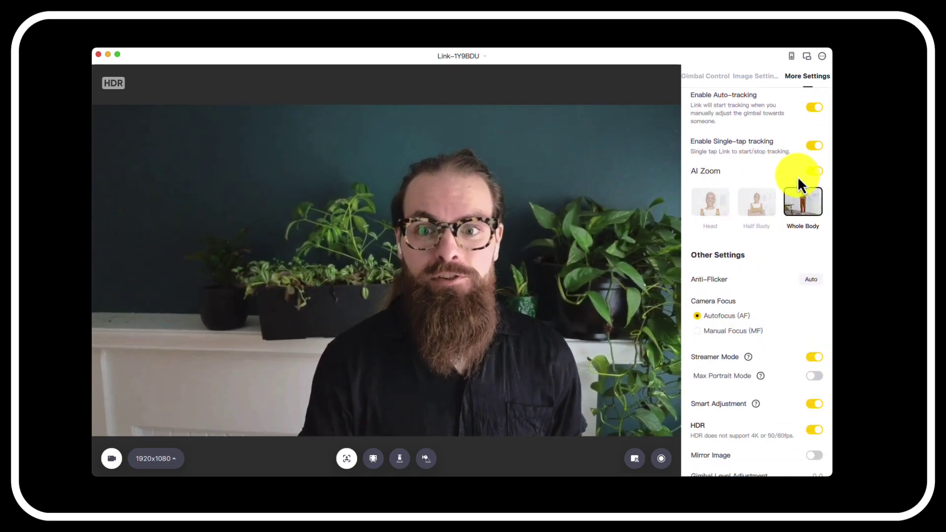
left_click(724, 211)
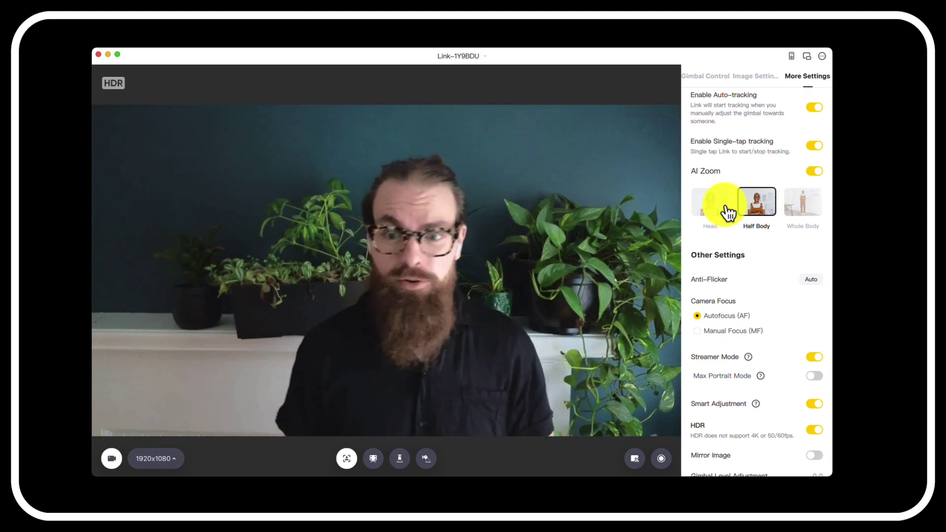
scroll(742, 164, "up", 5)
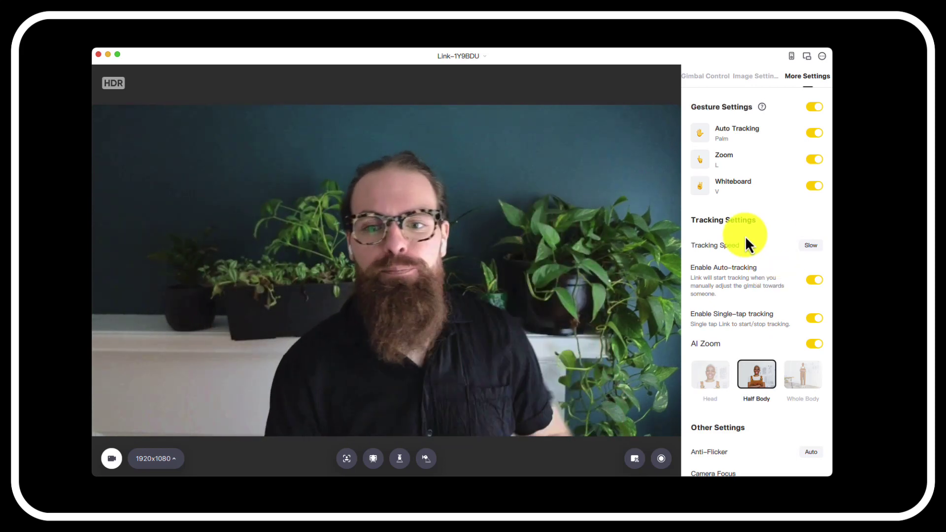
Step: Show the Image Settings tab with exposure, white balance and image sliders
left_click(758, 77)
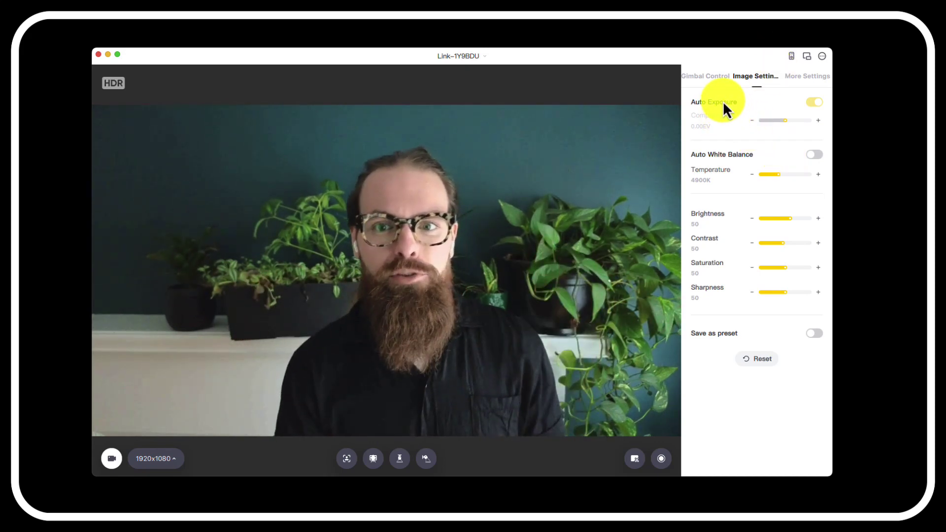
left_click(713, 76)
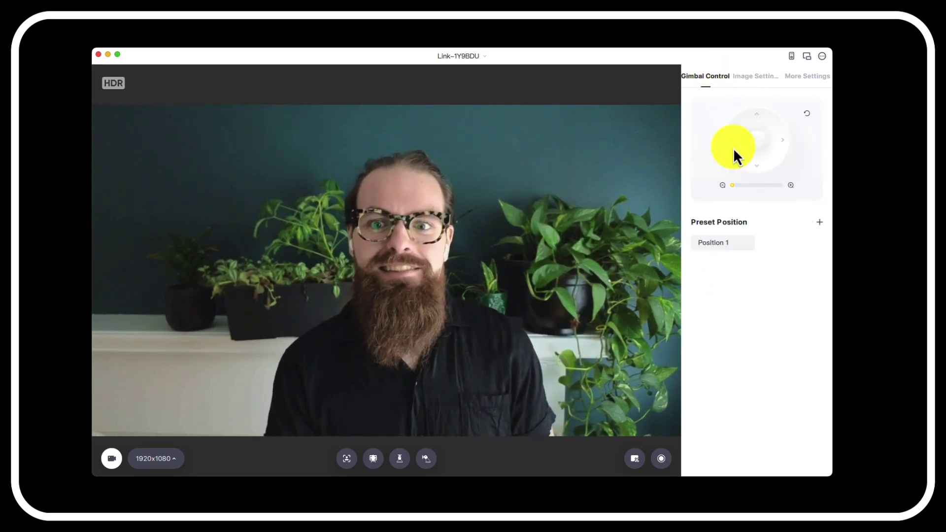
mouse_move(752, 144)
left_mouse_down()
mouse_move(730, 145)
mouse_move(788, 143)
mouse_move(757, 147)
mouse_move(747, 179)
mouse_move(750, 105)
mouse_move(702, 135)
mouse_move(801, 137)
mouse_move(759, 147)
mouse_move(756, 168)
mouse_move(757, 125)
mouse_move(755, 151)
mouse_move(714, 145)
mouse_move(783, 141)
mouse_move(766, 158)
mouse_move(755, 122)
mouse_move(755, 140)
left_mouse_up()
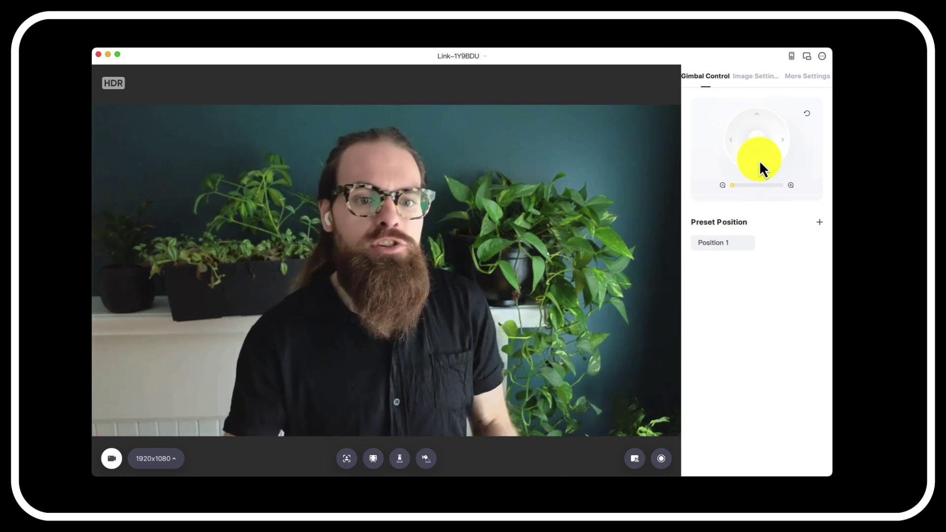
left_click_drag(788, 141, 754, 143)
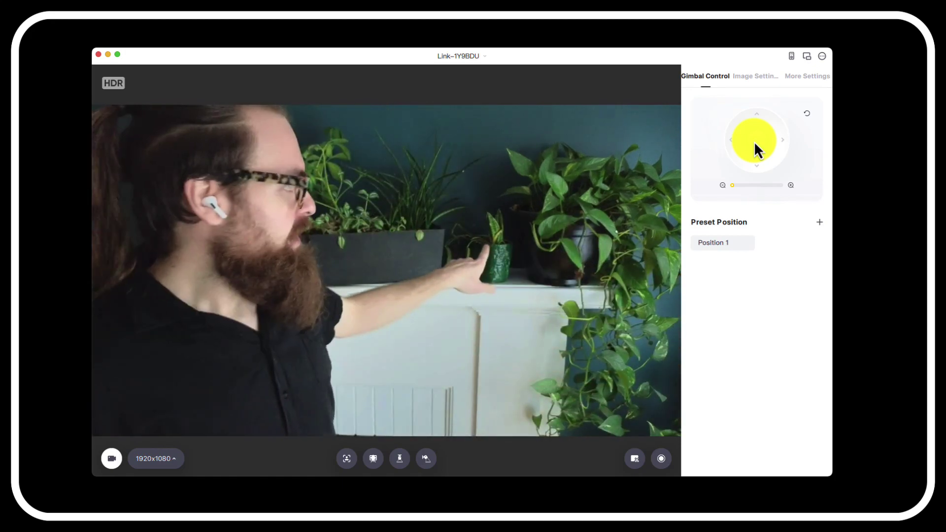
mouse_move(754, 141)
left_mouse_down()
mouse_move(764, 156)
mouse_move(731, 141)
mouse_move(797, 148)
mouse_move(735, 143)
mouse_move(751, 144)
mouse_move(758, 125)
mouse_move(756, 177)
mouse_move(756, 138)
left_mouse_up()
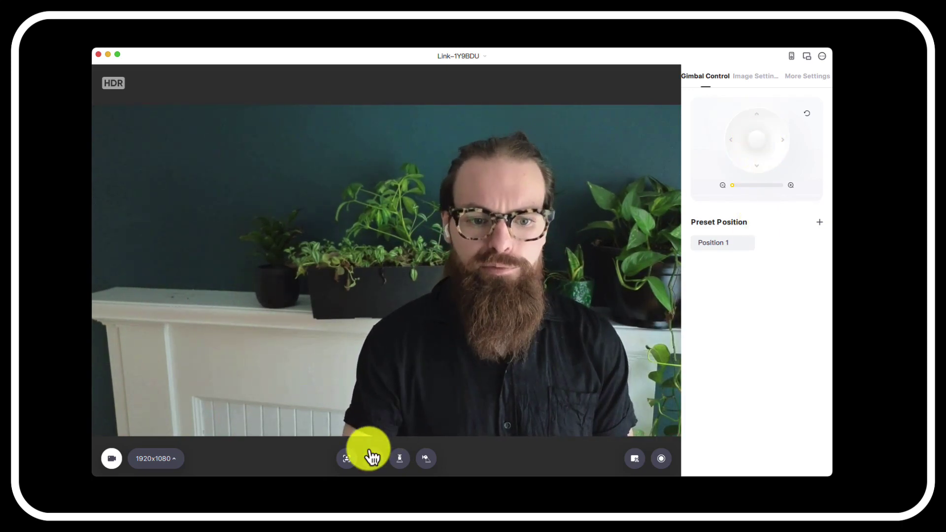
left_click(347, 458)
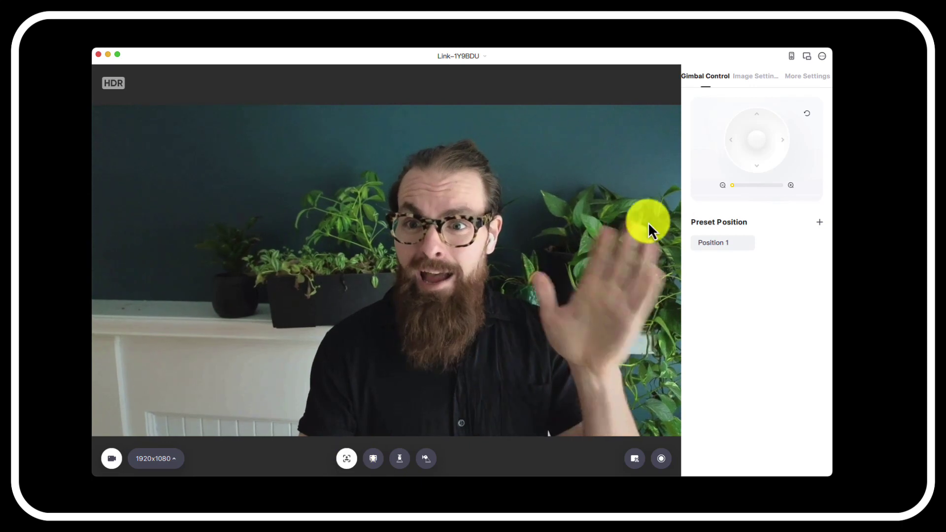
Step: Change the tracking speed from Slow to Fast in More Settings
left_click(814, 77)
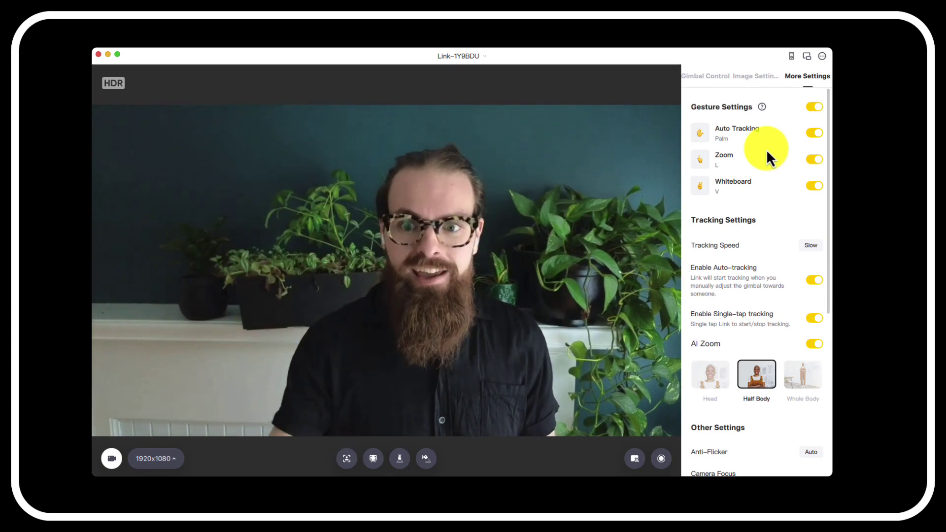
scroll(797, 204, "down", 3)
left_click(808, 134)
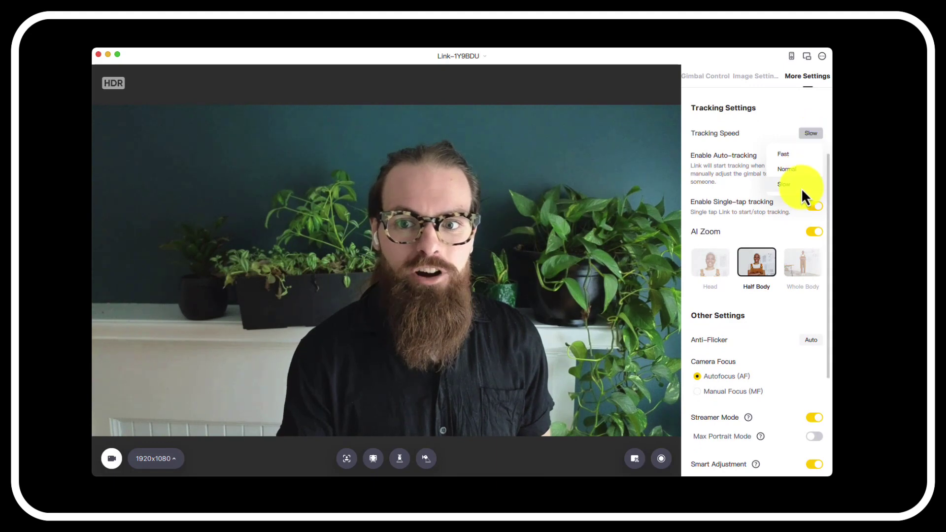
left_click(791, 154)
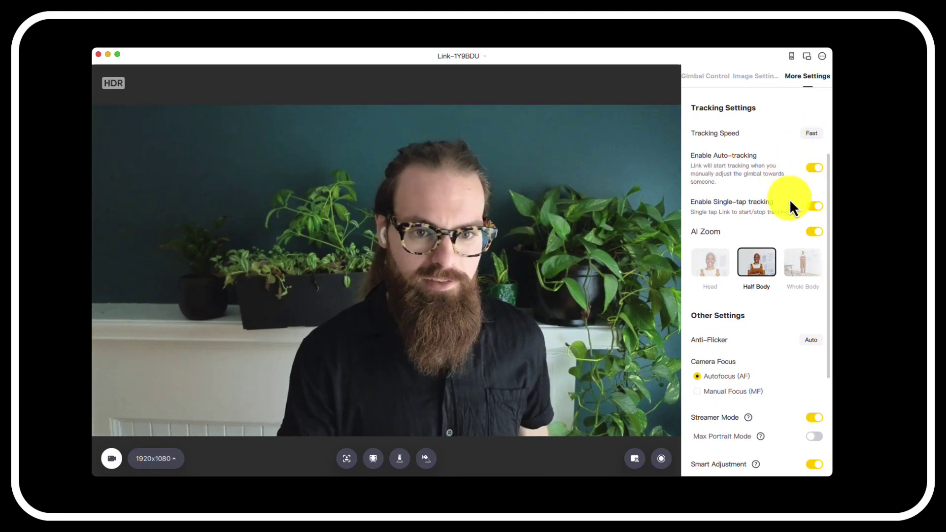
Step: Cycle the AI Zoom presets Head and Half Body, ending on Whole Body
scroll(776, 335, "down", 3)
left_click(706, 160)
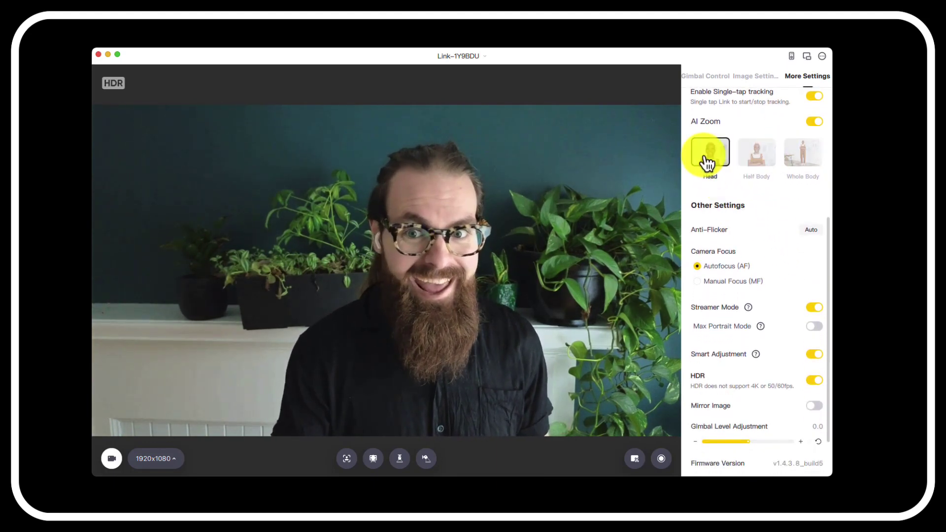
left_click(813, 157)
scroll(808, 161, "up", 3)
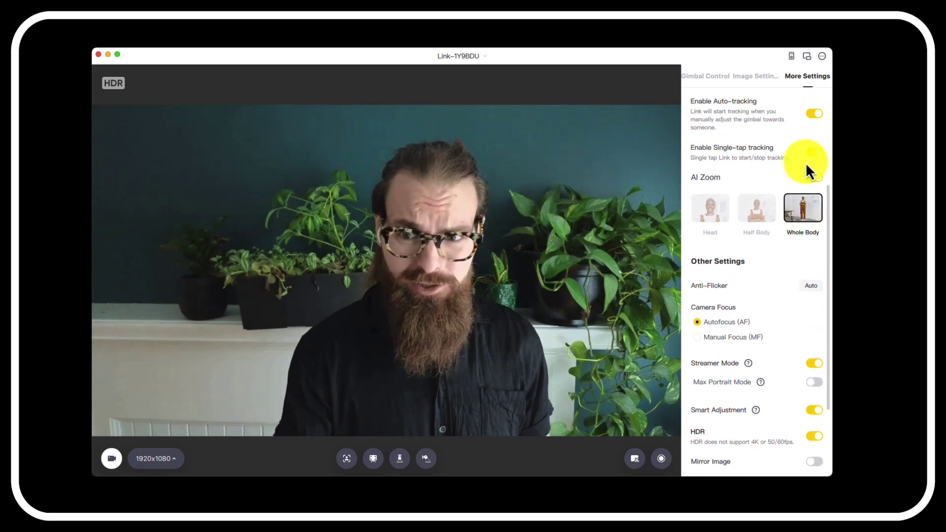
left_click(753, 263)
left_click(709, 281)
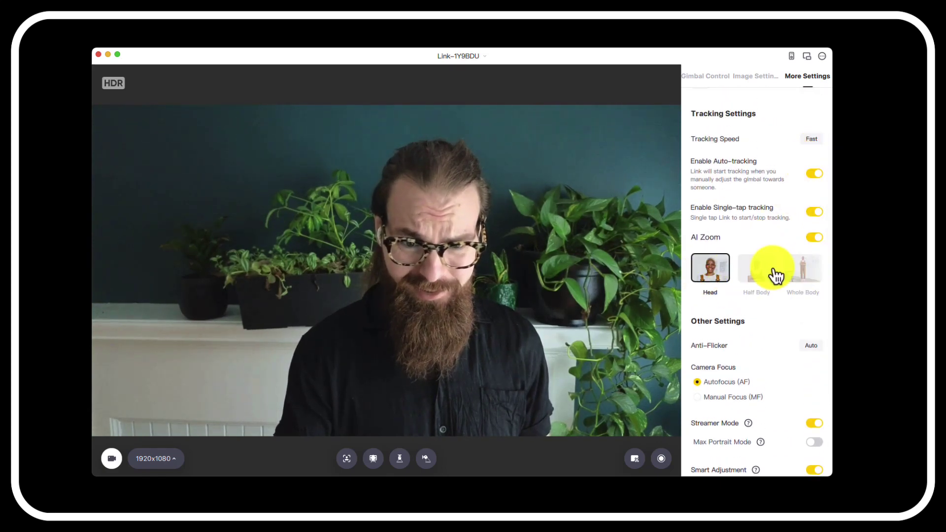
left_click(772, 274)
left_click(818, 270)
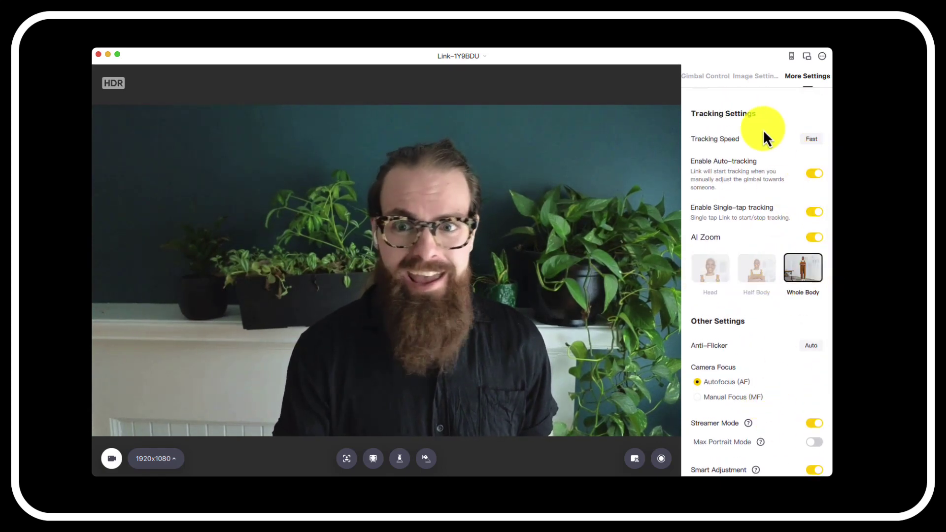
Step: Use the Gimbal Control joystick to pan and tilt the camera slightly down onto the presenter
left_click(748, 81)
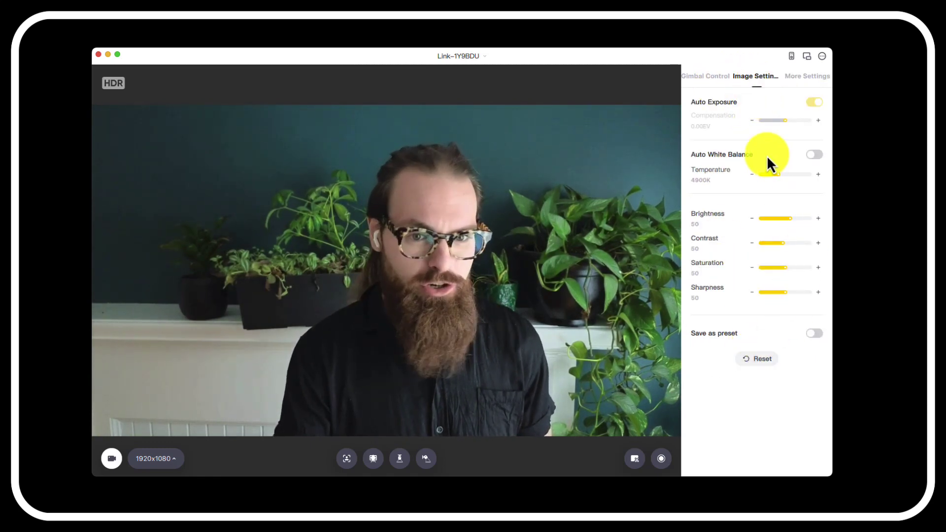
left_click(706, 78)
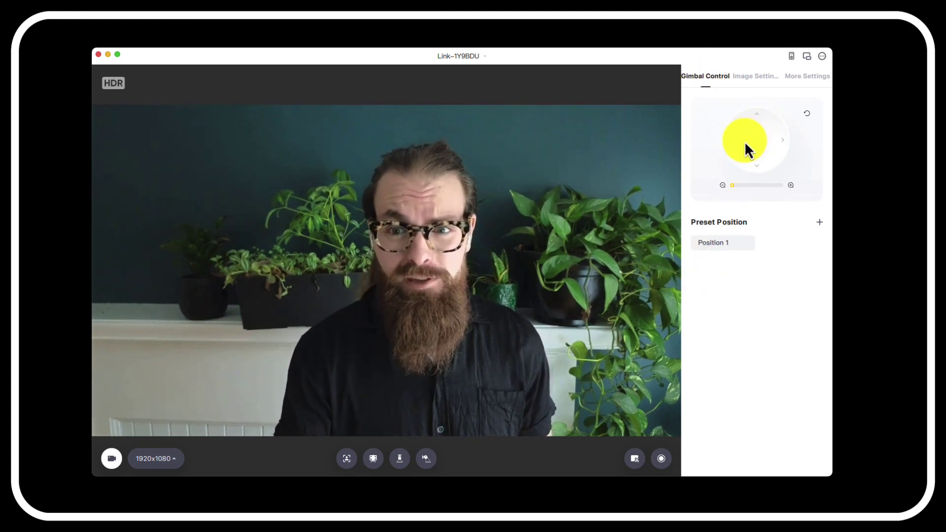
left_click_drag(734, 142, 758, 140)
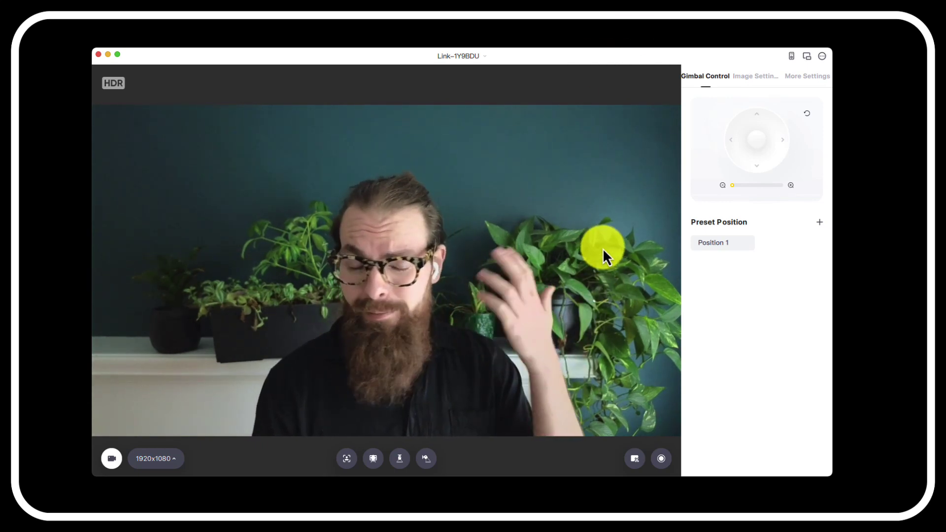
mouse_move(759, 143)
left_mouse_down()
mouse_move(758, 158)
mouse_move(757, 146)
left_mouse_up()
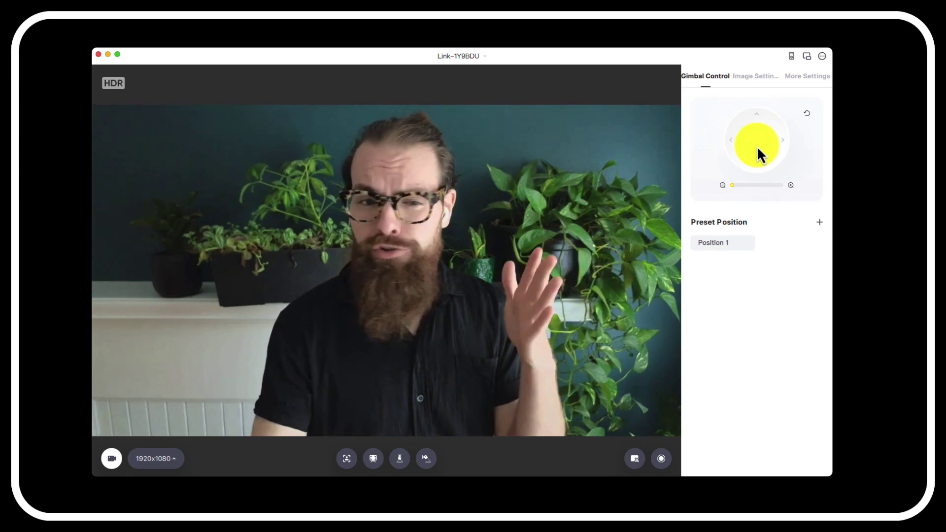
left_click_drag(756, 145, 756, 144)
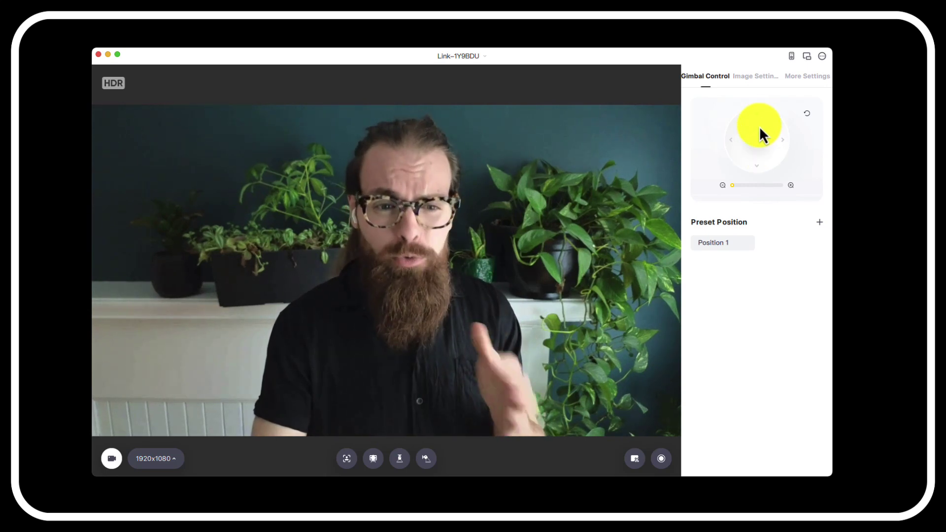
Step: Set AI Zoom framing to Head via Half Body, then return to More Settings
left_click(793, 81)
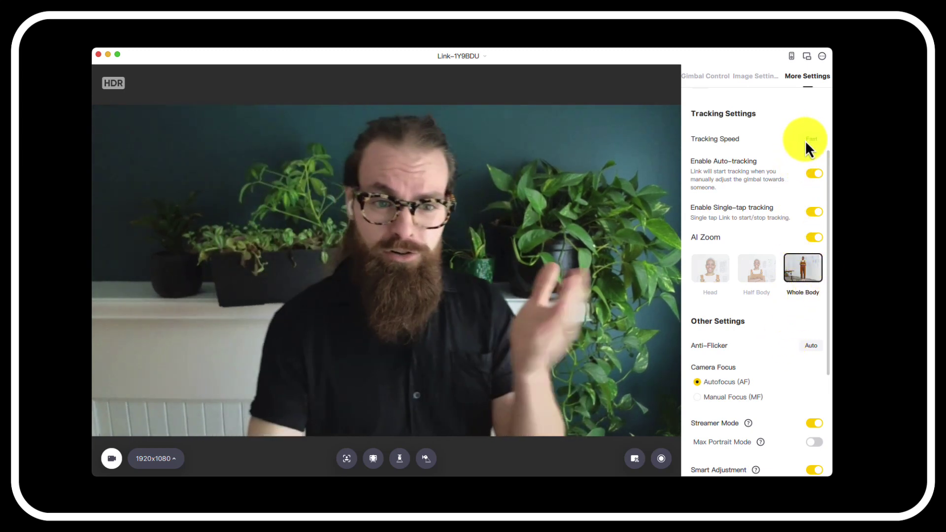
left_click(756, 269)
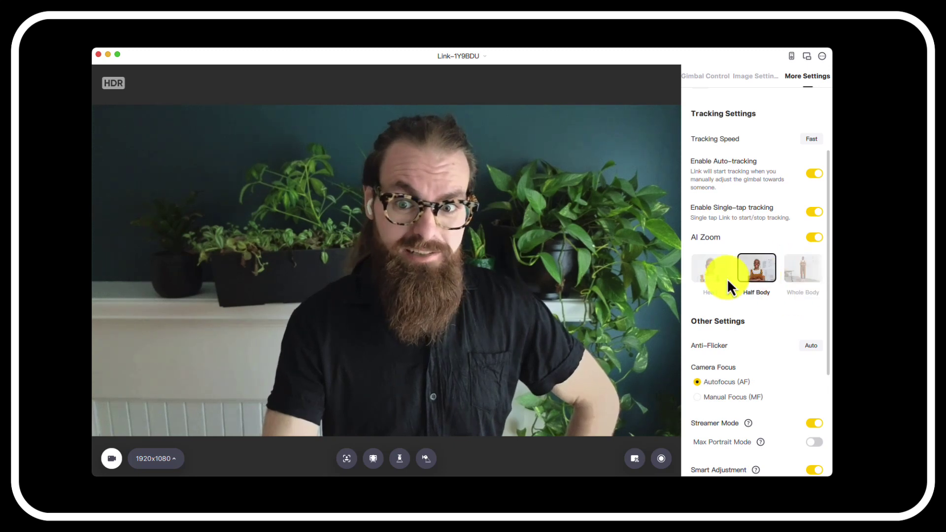
left_click(708, 271)
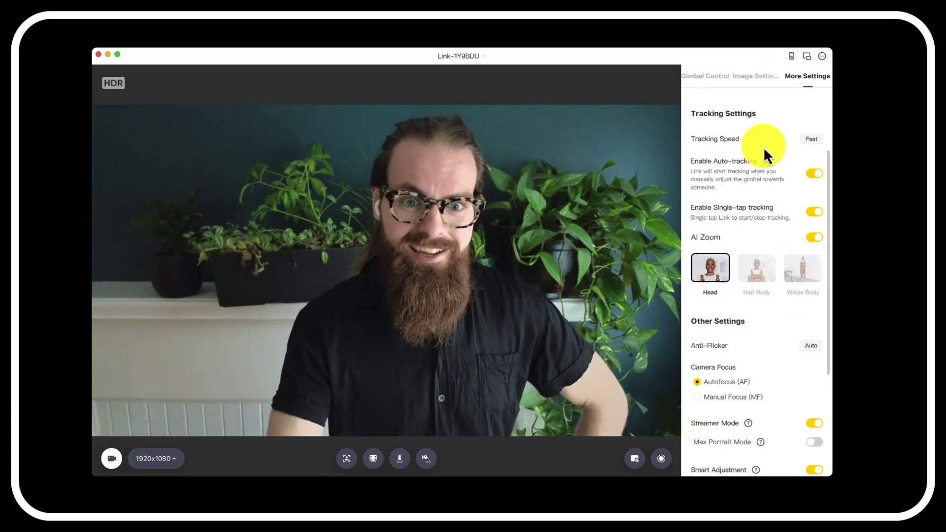
left_click(702, 76)
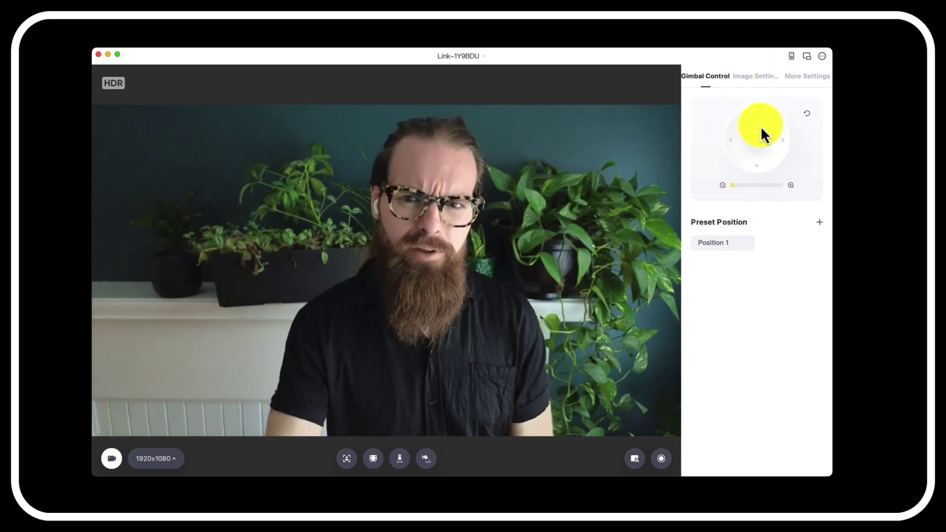
left_click(786, 78)
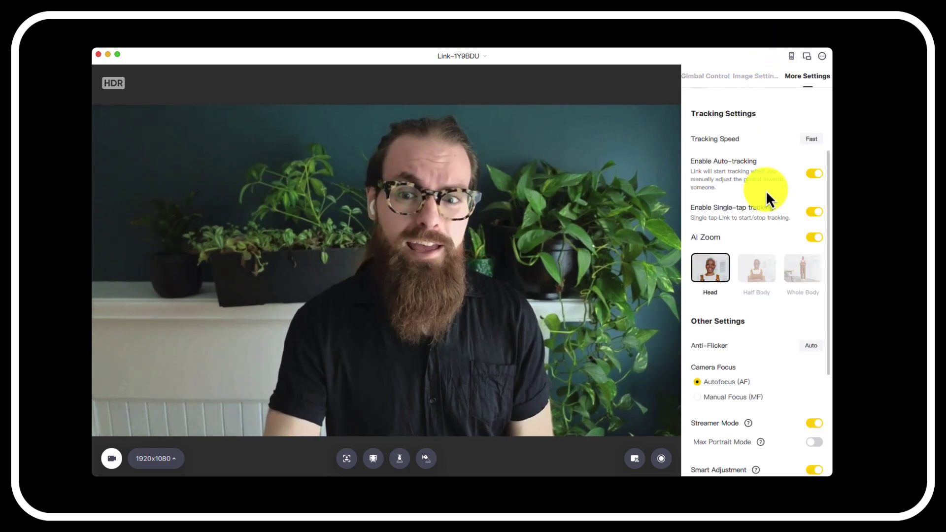